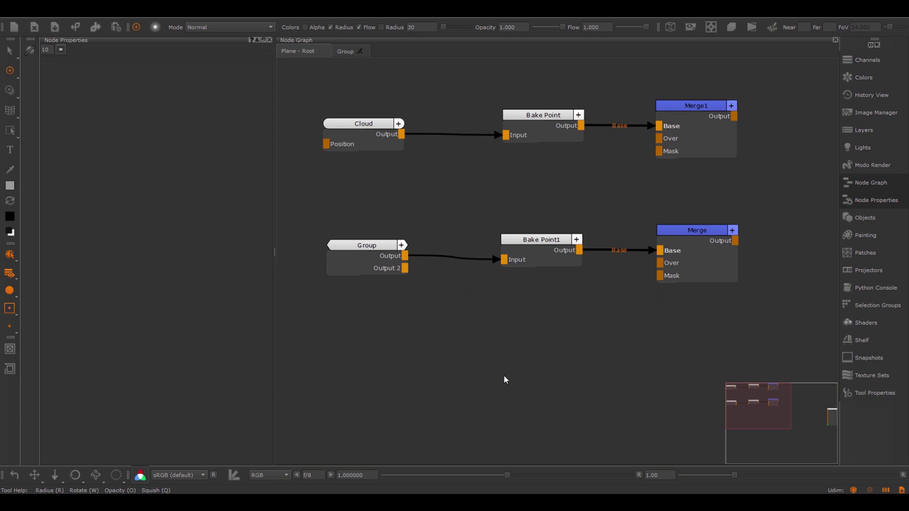
Run Smart Bake And Update on the bake points in the root node graph.
click(469, 259)
click(535, 115)
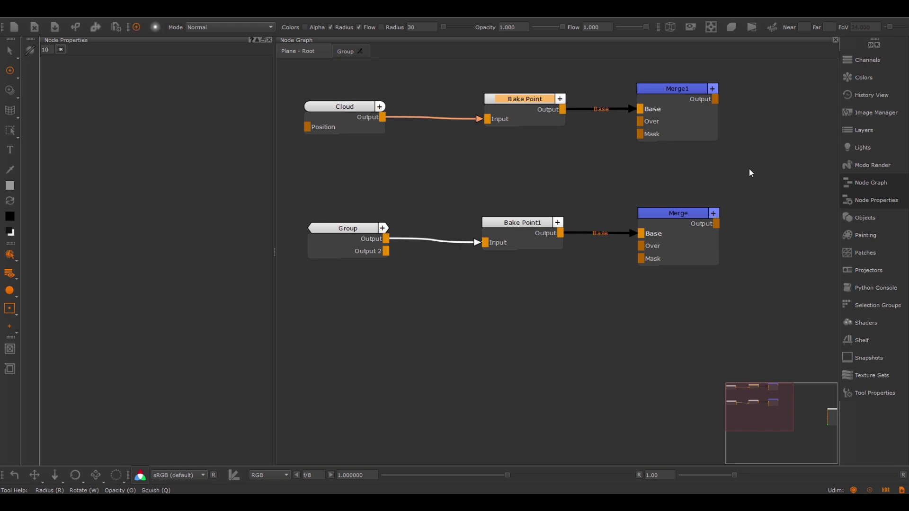
right_click(738, 154)
right_click(582, 171)
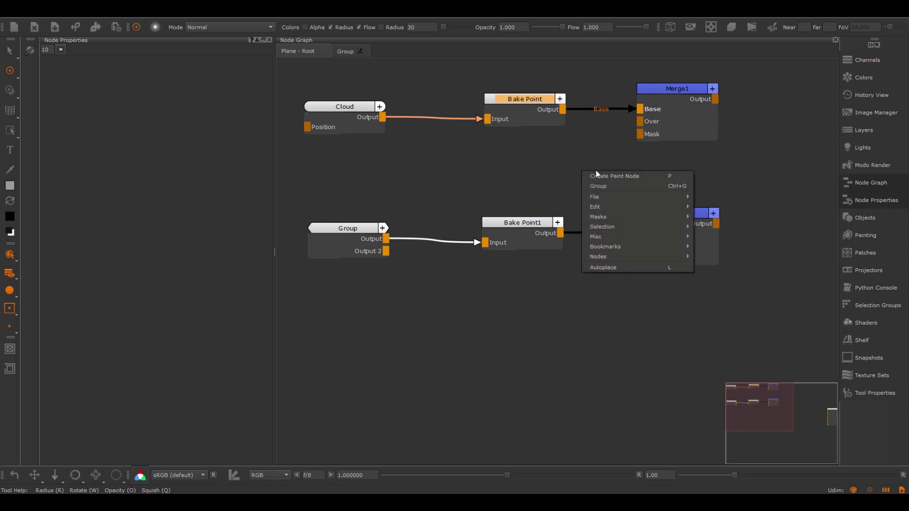
mouse_move(612, 206)
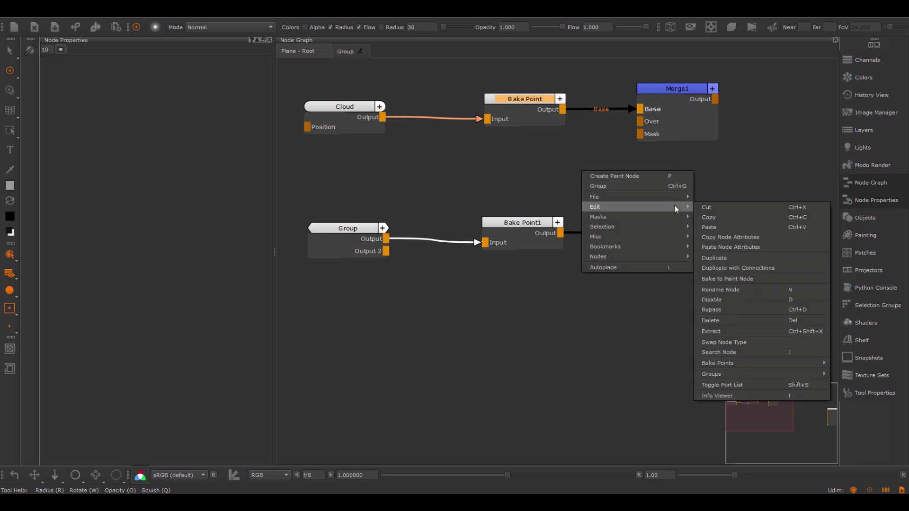
mouse_move(708, 365)
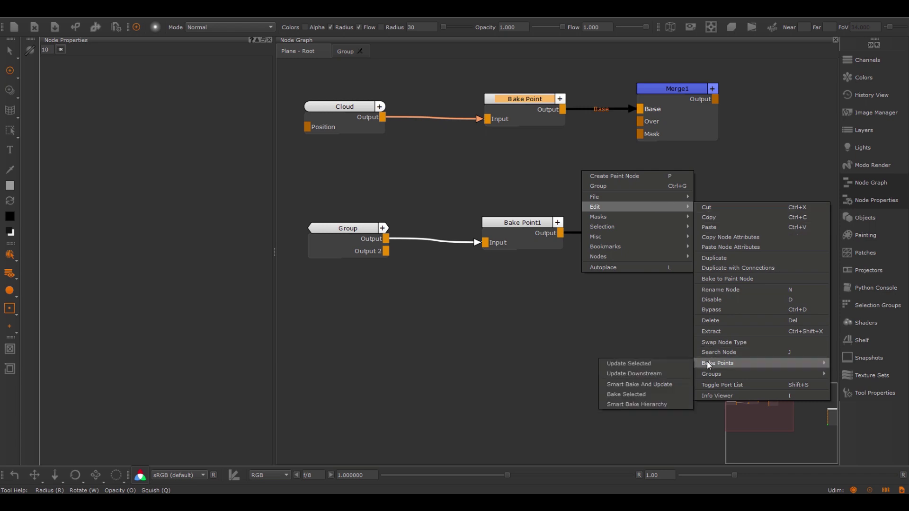
click(658, 386)
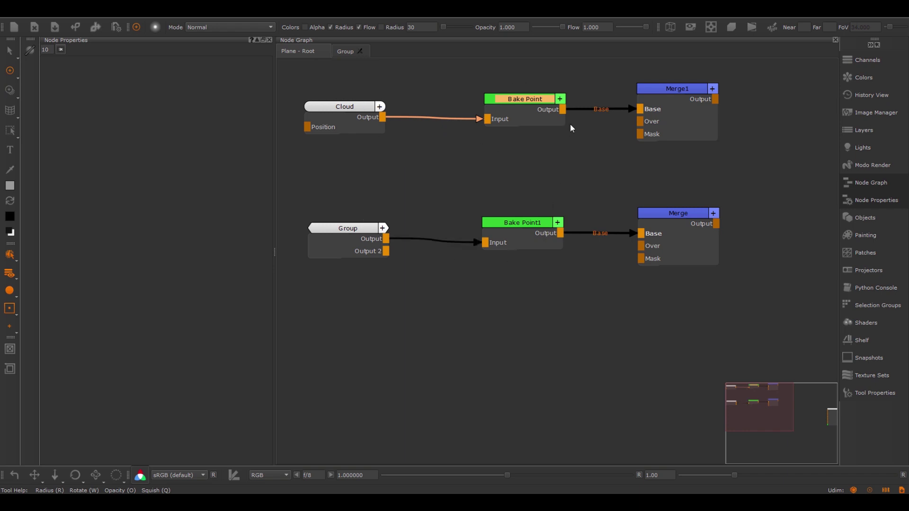
Set the Size of the root graph's Cloud node to 0.907.
click(353, 107)
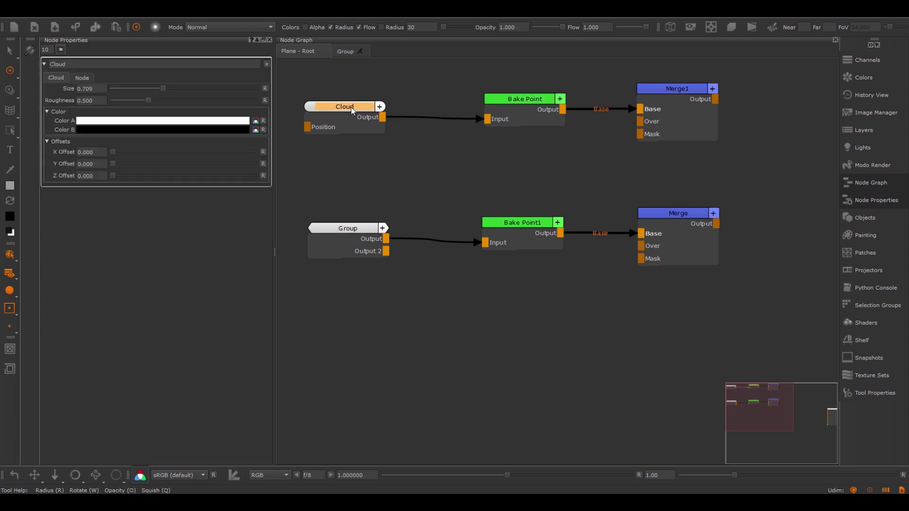
drag(165, 90, 176, 89)
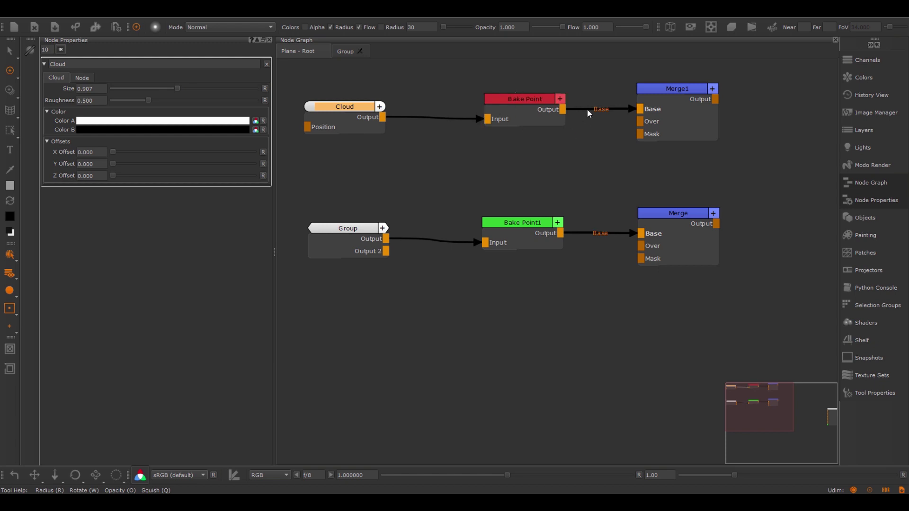
click(485, 118)
Rerun Smart Bake And Update on the root graph to refresh the Bake Point fed by the Cloud node.
click(338, 66)
right_click(535, 71)
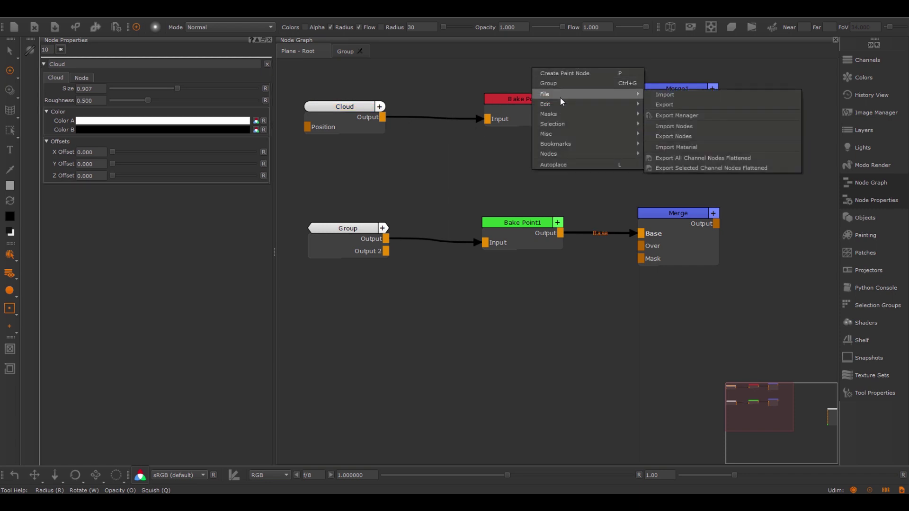
mouse_move(578, 104)
mouse_move(688, 260)
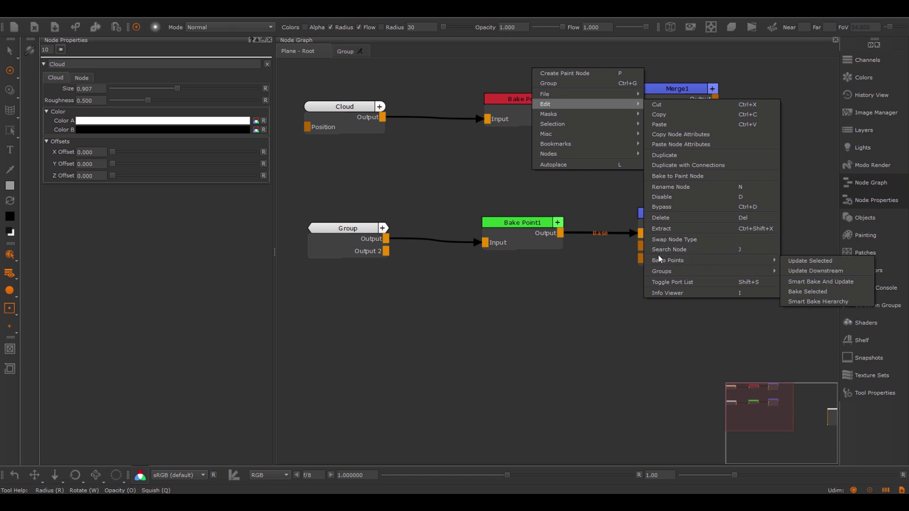
click(827, 282)
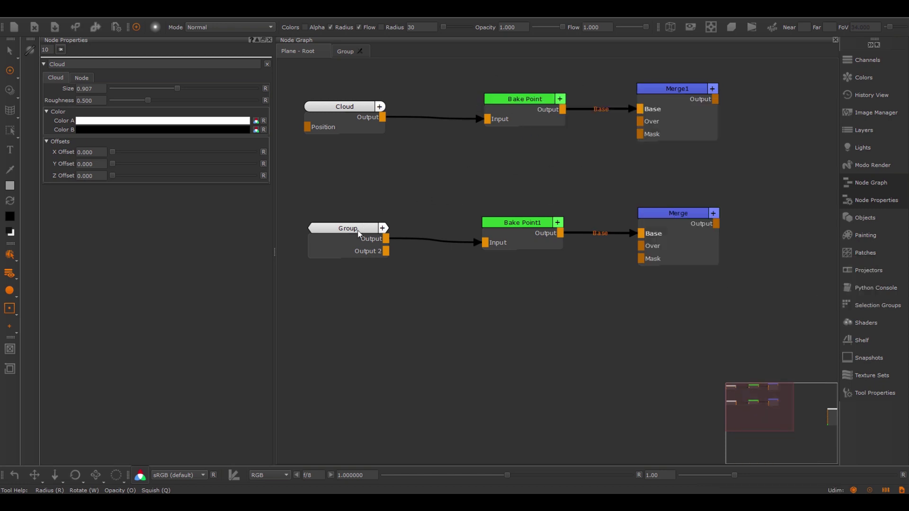
Inspect the bake points and outputs inside the Group node and compare them with the root graph.
drag(358, 231, 350, 231)
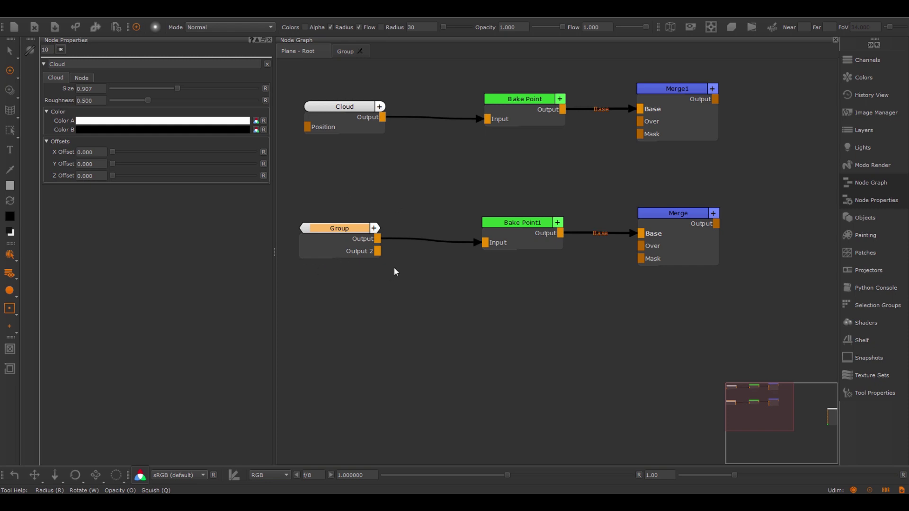
double_click(339, 228)
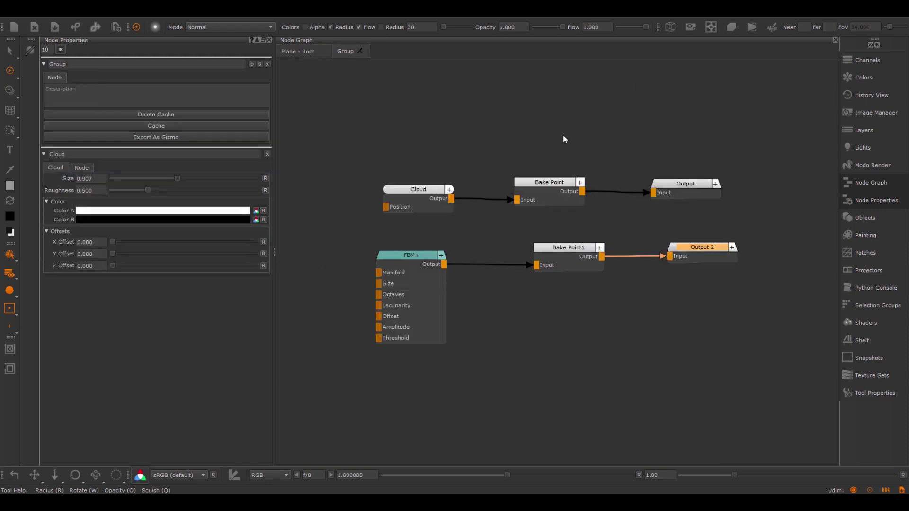
drag(692, 189, 702, 186)
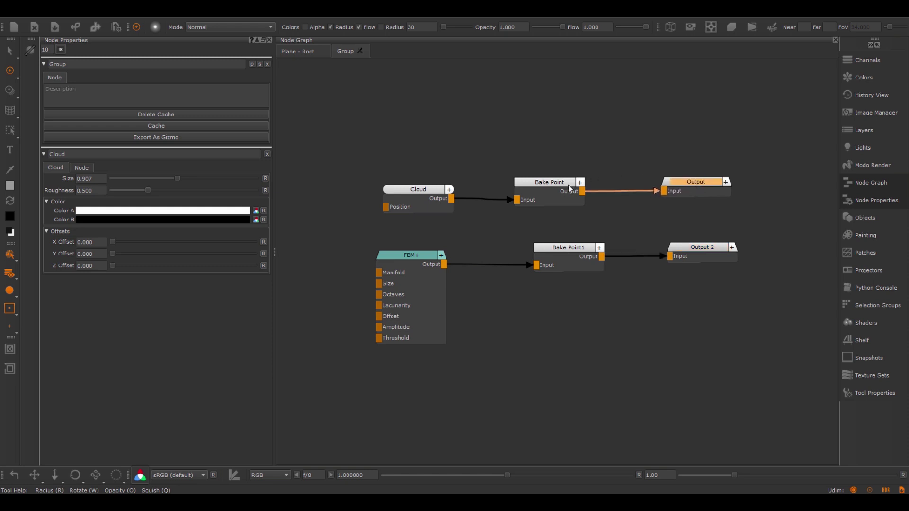
drag(556, 188, 562, 180)
drag(572, 241, 562, 240)
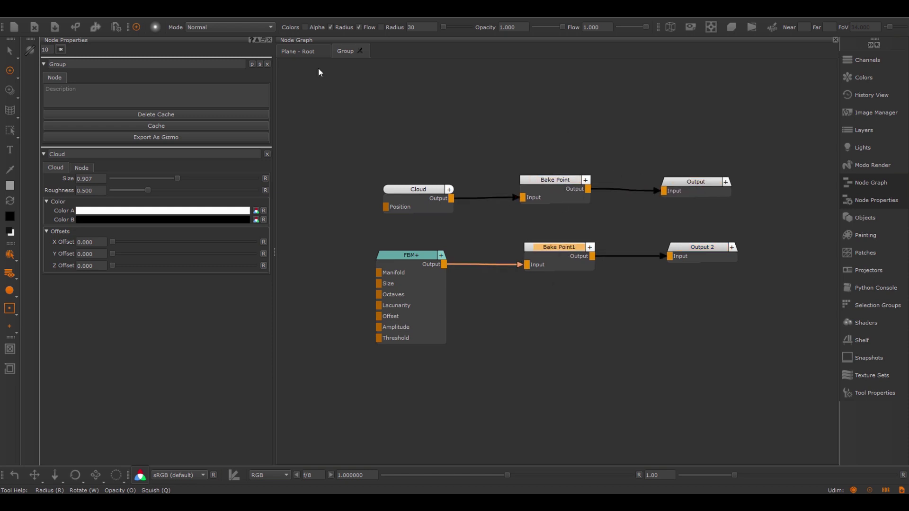
click(306, 53)
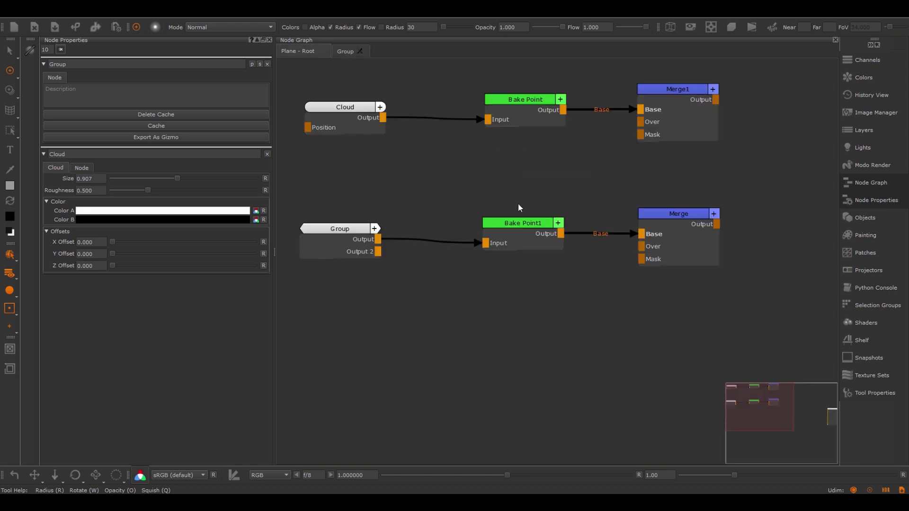
click(343, 55)
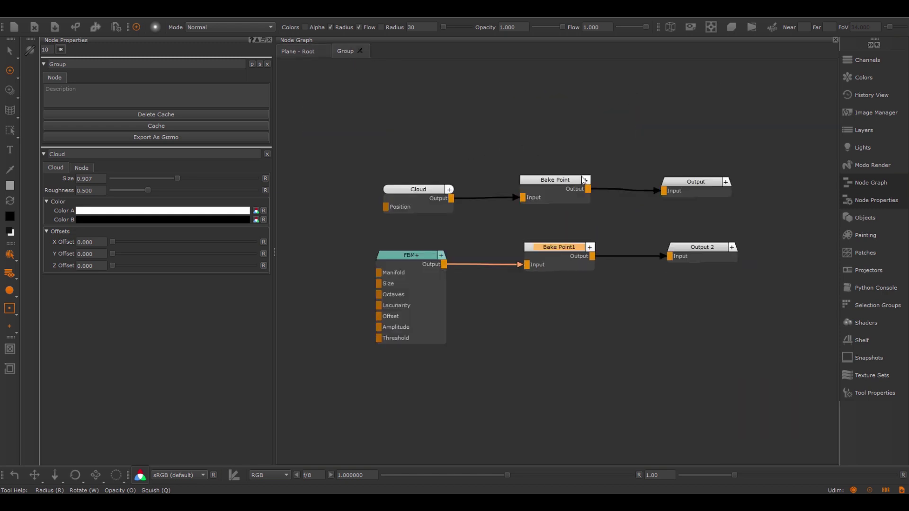
click(563, 152)
click(317, 54)
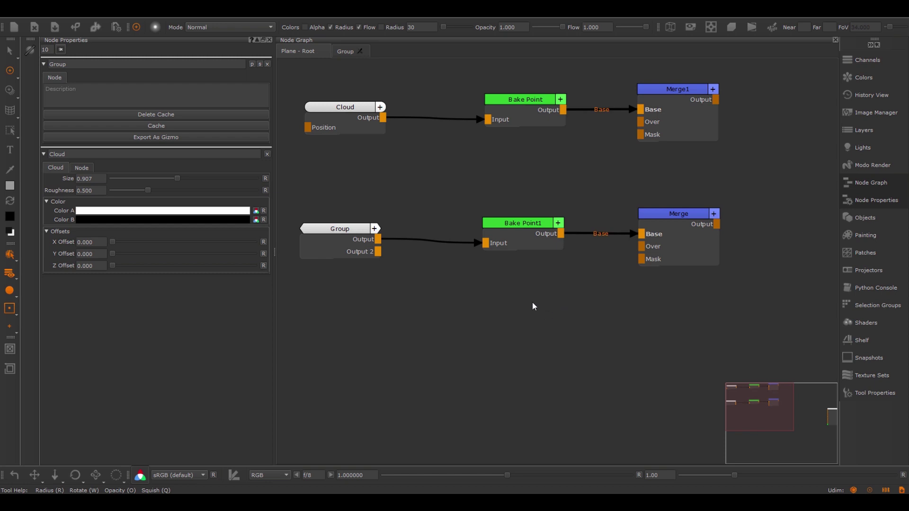
right_click(478, 157)
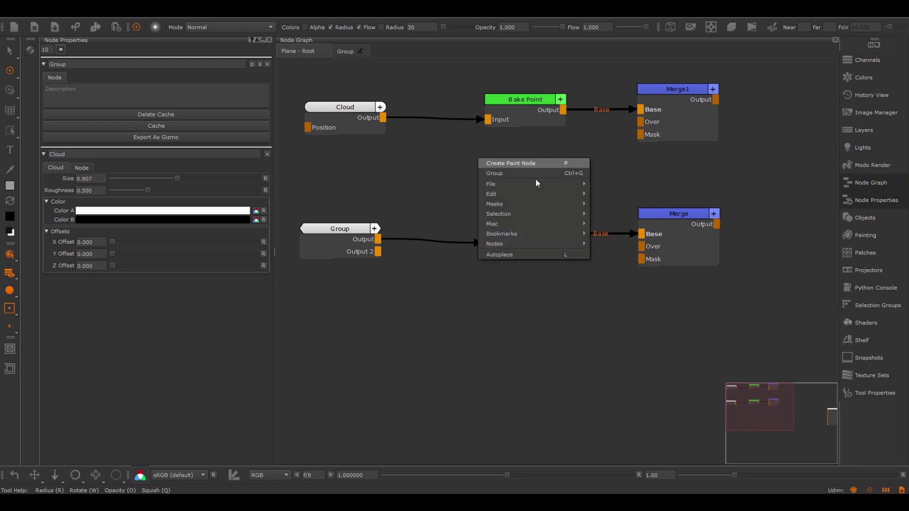
mouse_move(540, 194)
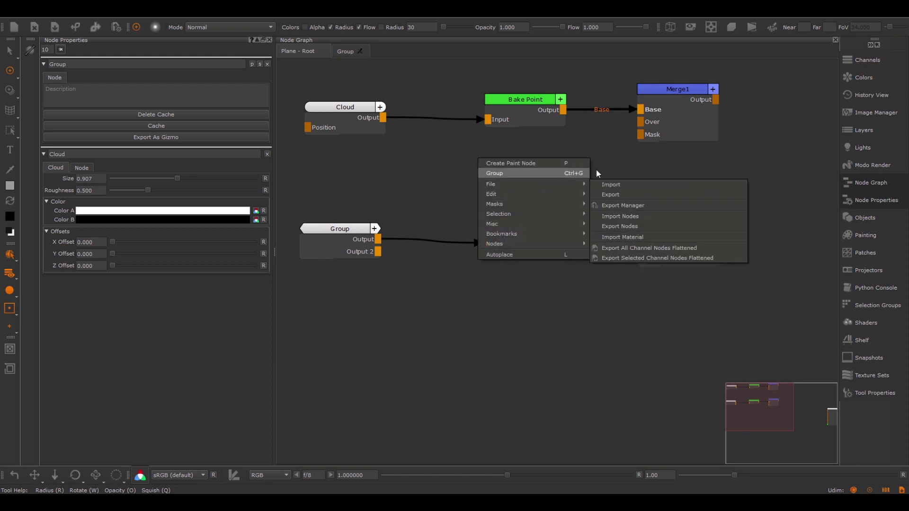
mouse_move(627, 352)
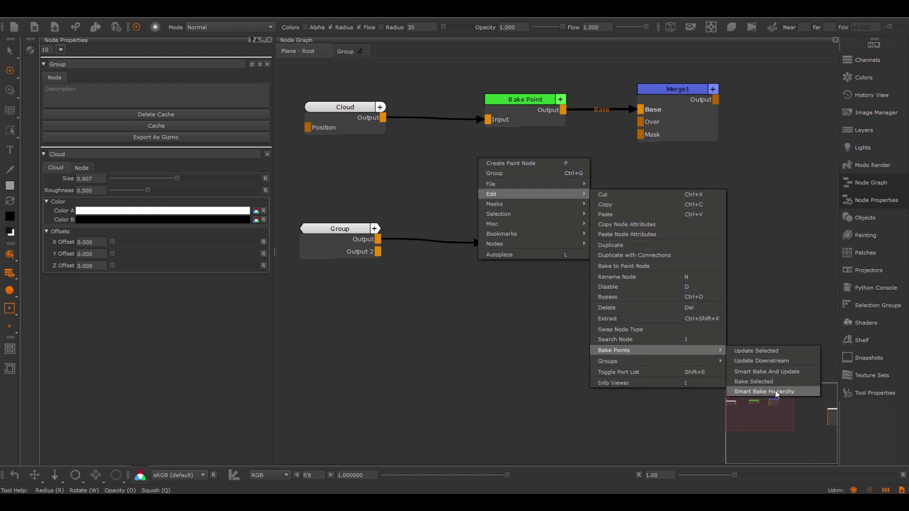
click(781, 194)
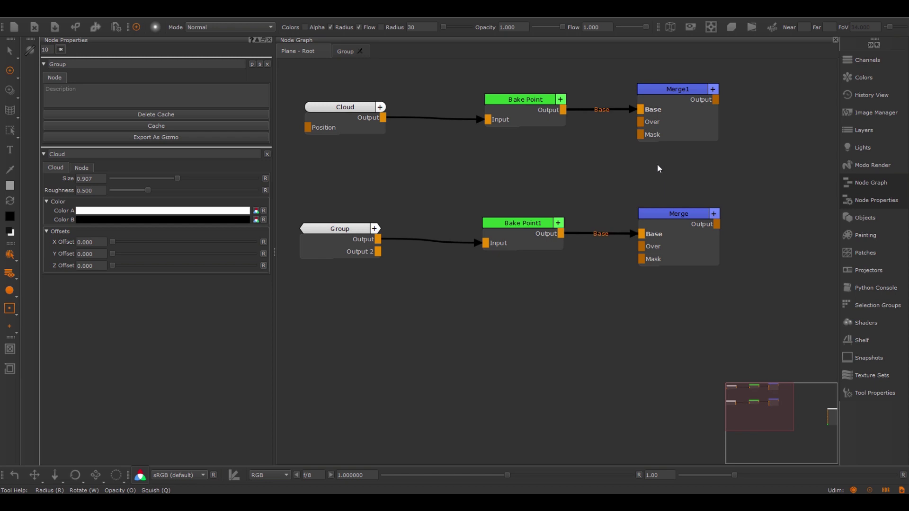
Run Smart Bake Hierarchy on the Merge node downstream of the Group.
click(669, 213)
right_click(661, 213)
mouse_move(723, 251)
mouse_move(796, 403)
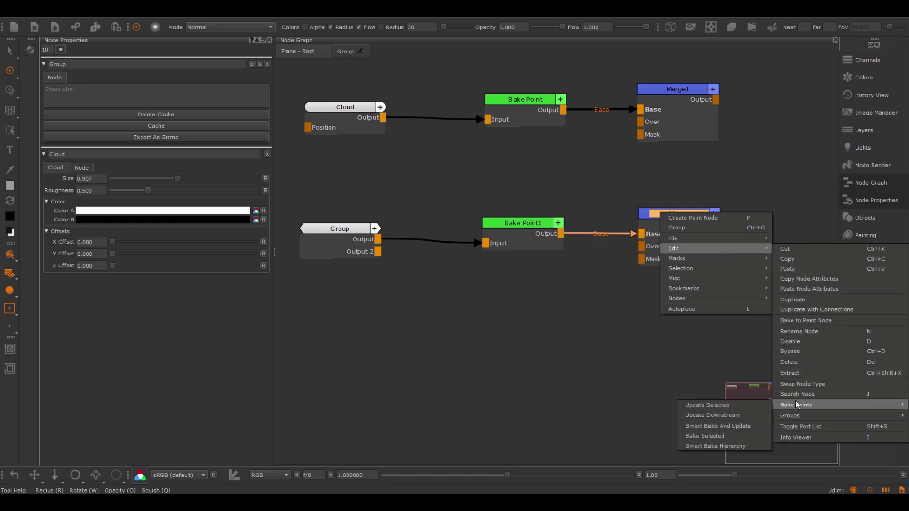
click(718, 441)
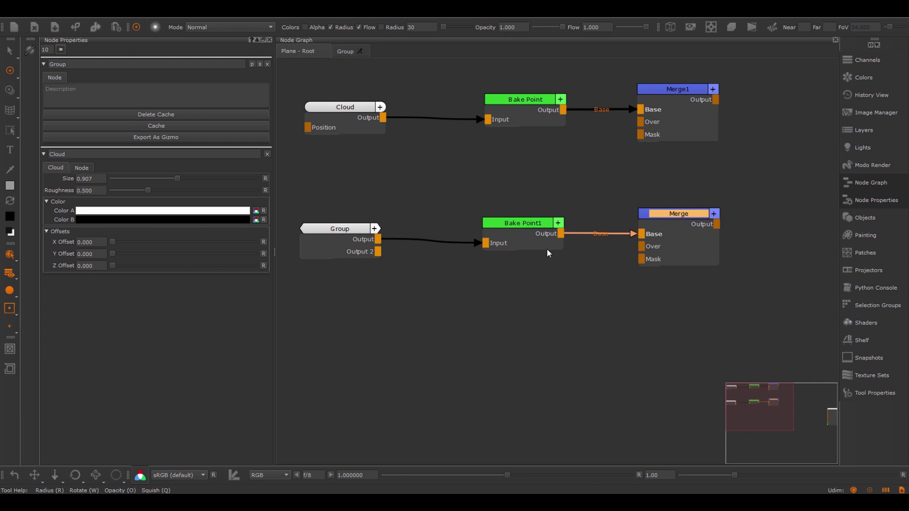
Check which bake points inside the Group node were baked, and compare them with the Group's connections in the root graph.
click(346, 51)
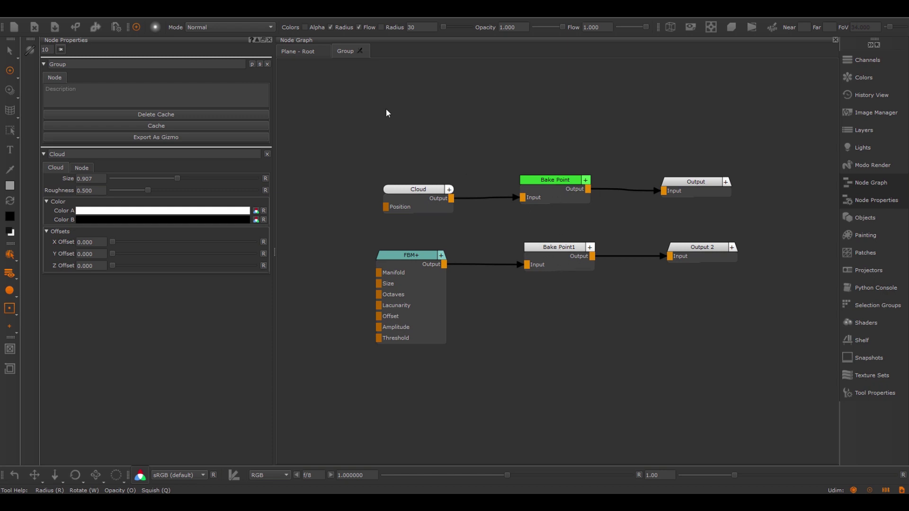
click(311, 53)
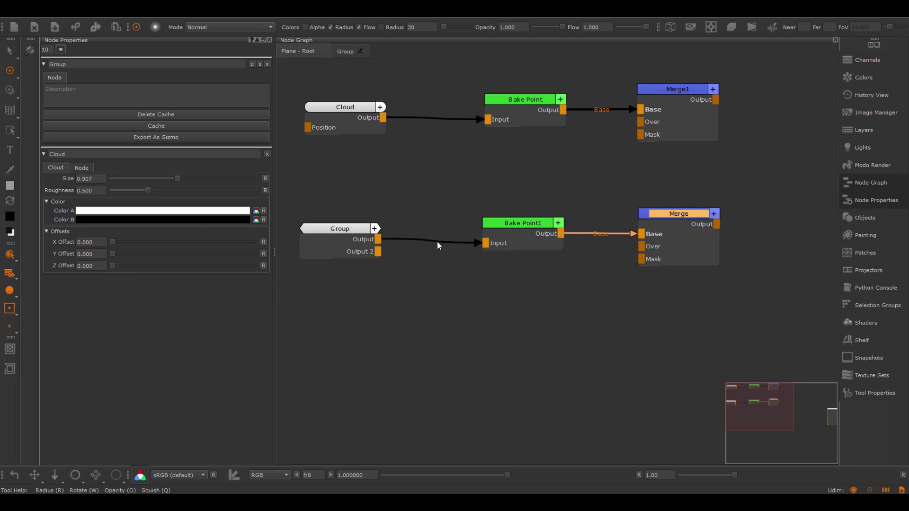
click(345, 51)
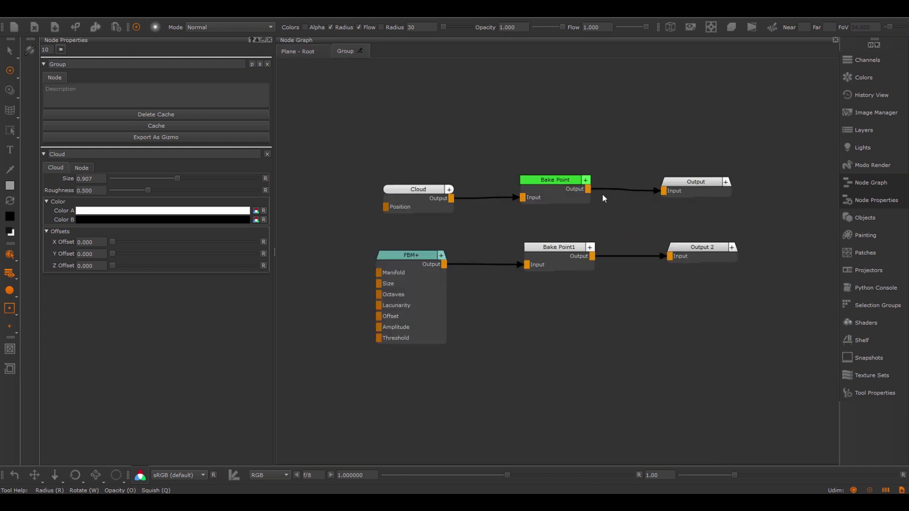
click(305, 51)
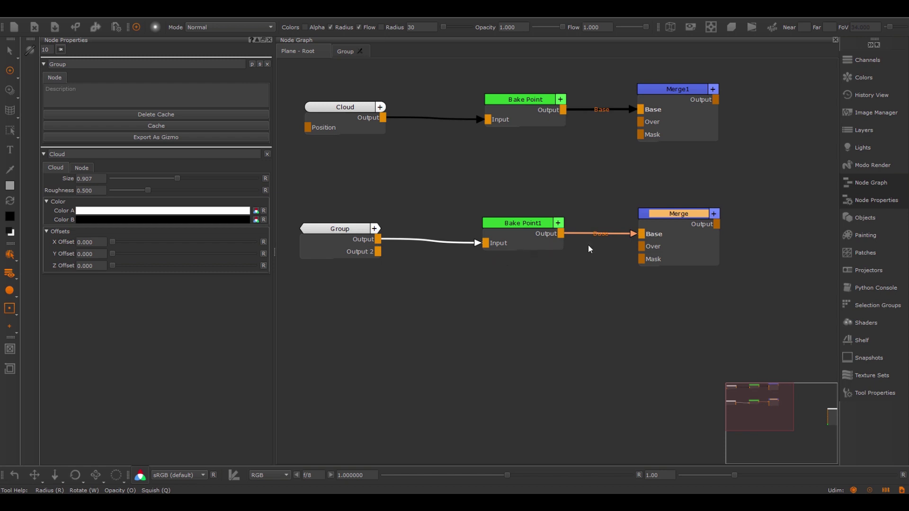
Move Bake Point1 slightly up and connect the Group's Output 2 to the Merge node's Over input.
drag(526, 222, 514, 211)
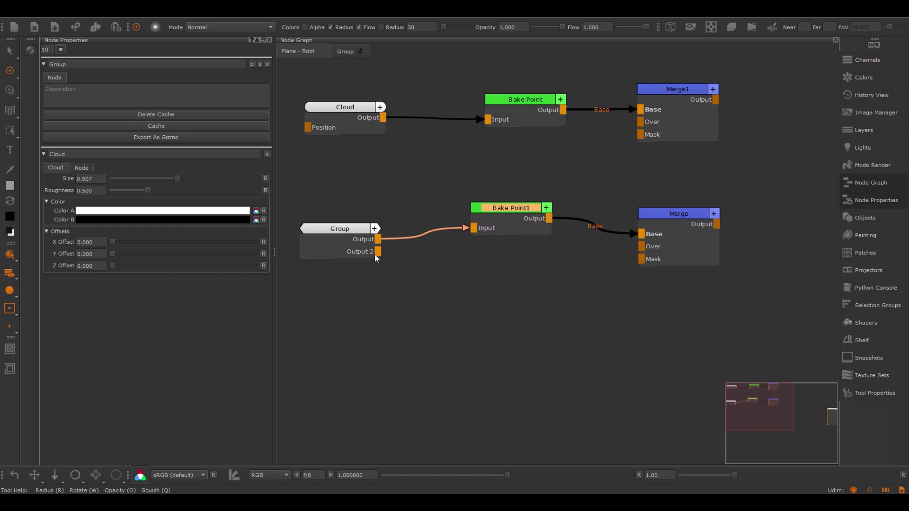
drag(376, 255, 647, 250)
drag(676, 213, 673, 216)
Run Smart Bake Hierarchy on the Merge node again and check the bake points inside the Group.
right_click(658, 218)
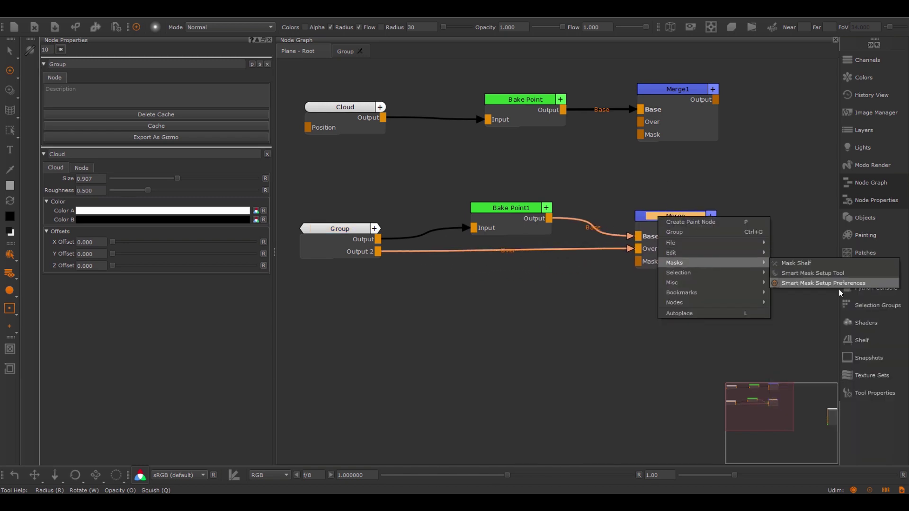
mouse_move(757, 255)
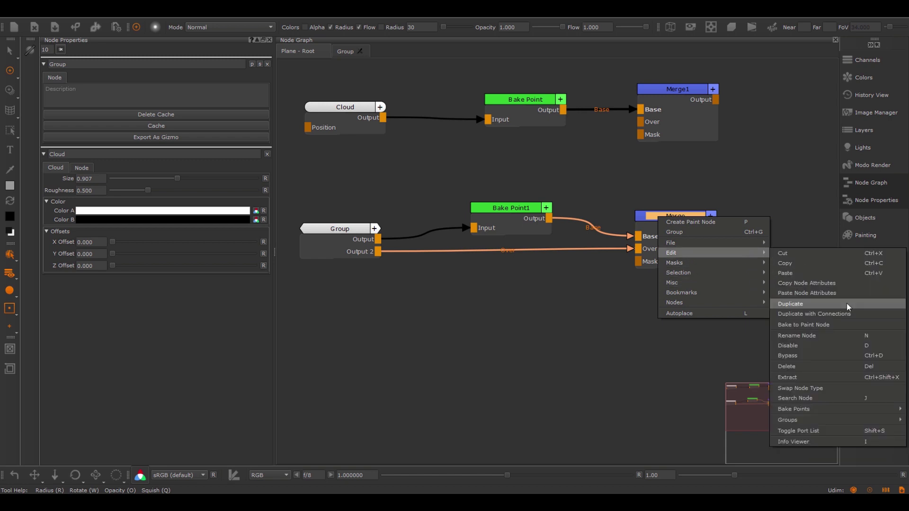
mouse_move(820, 410)
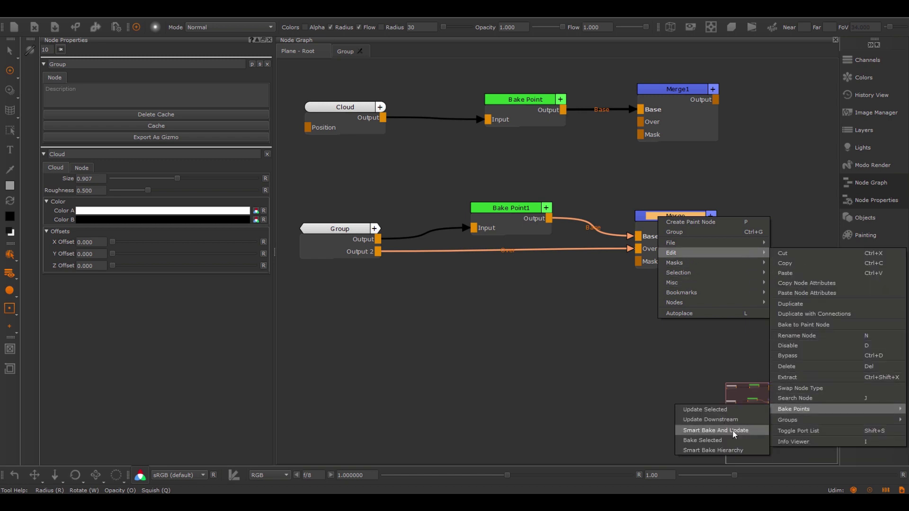
click(728, 450)
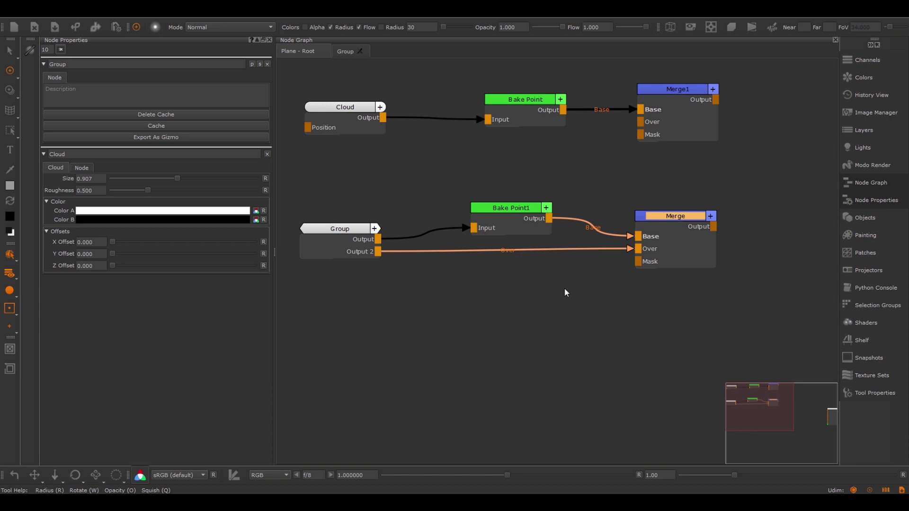
click(345, 52)
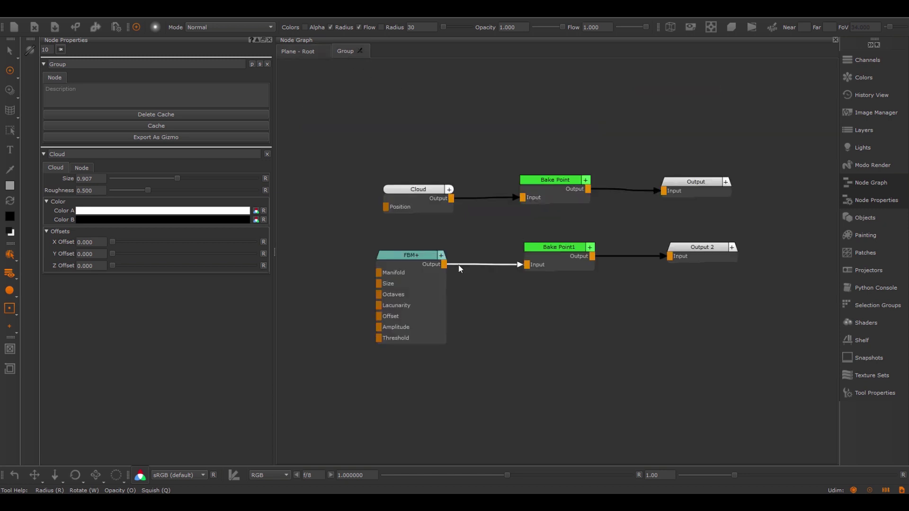